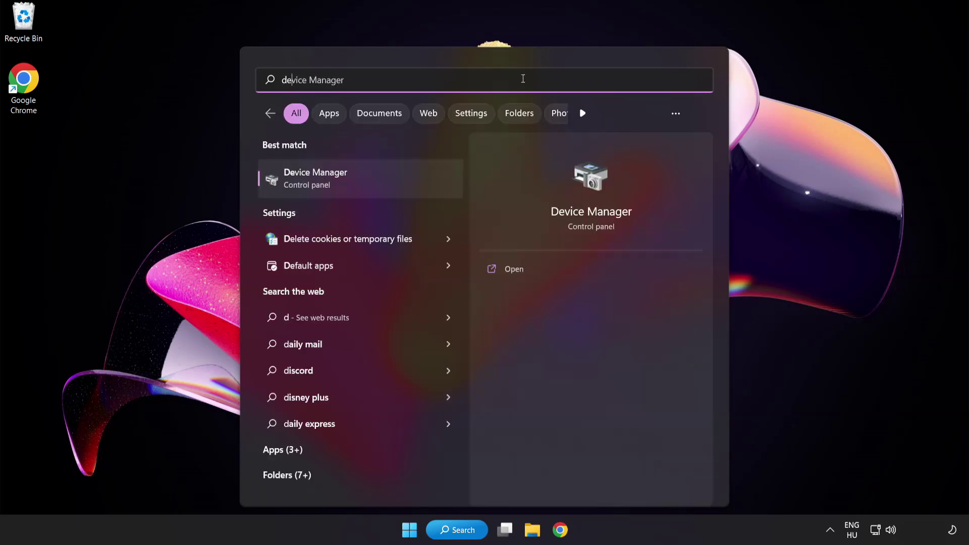
# Open Device Manager from a system search and move its window towards the middle of the desktop
pyautogui.write('er')
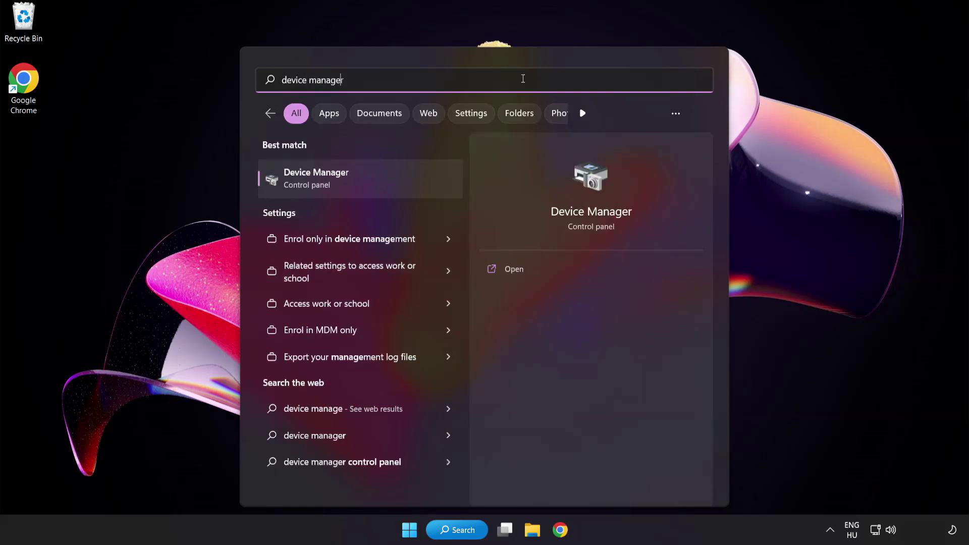
pyautogui.click(388, 182)
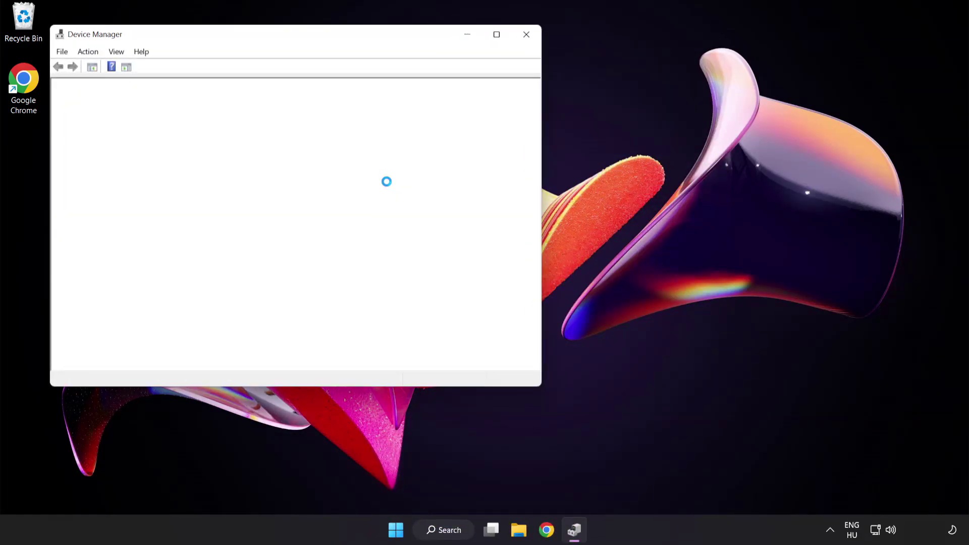
pyautogui.moveTo(315, 39); pyautogui.dragTo(475, 102)
# Run an automatic driver update for the VMware SVGA 3D display adapter, and close the wizard and Device Manager
pyautogui.click(291, 206)
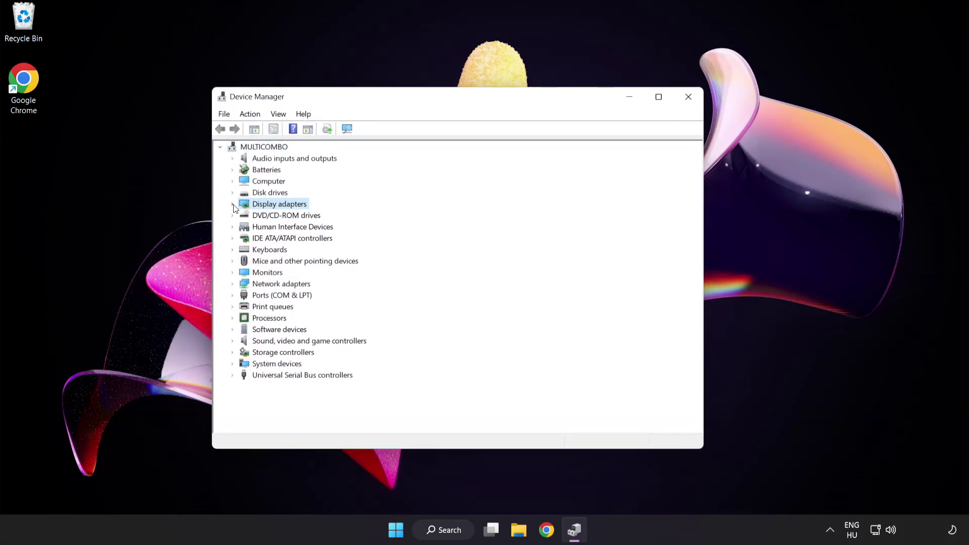
pyautogui.click(234, 205)
pyautogui.click(251, 219)
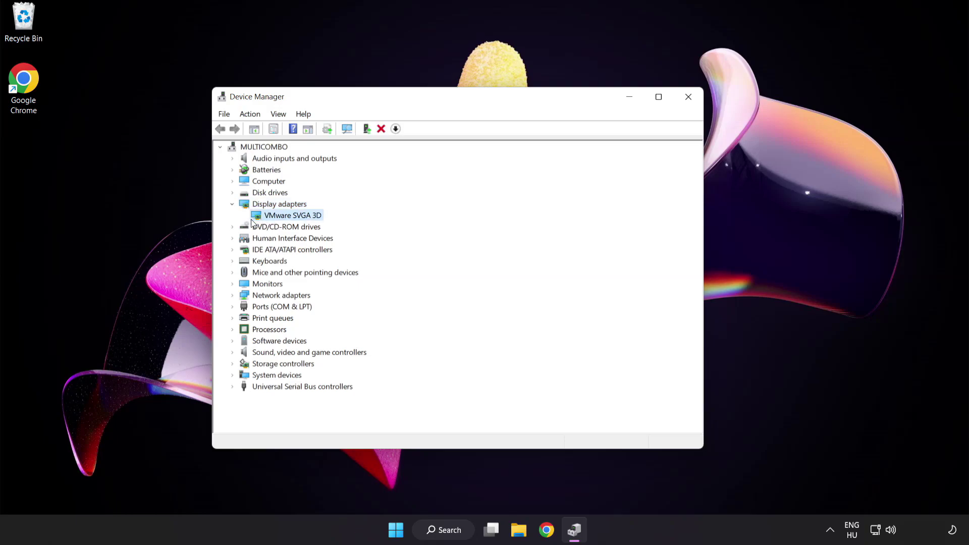
pyautogui.rightClick(285, 216)
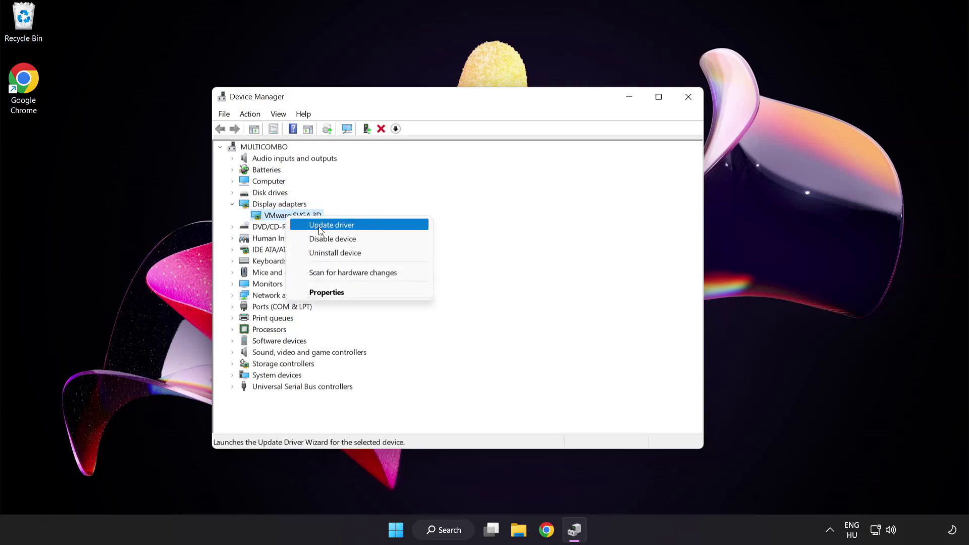
pyautogui.click(376, 226)
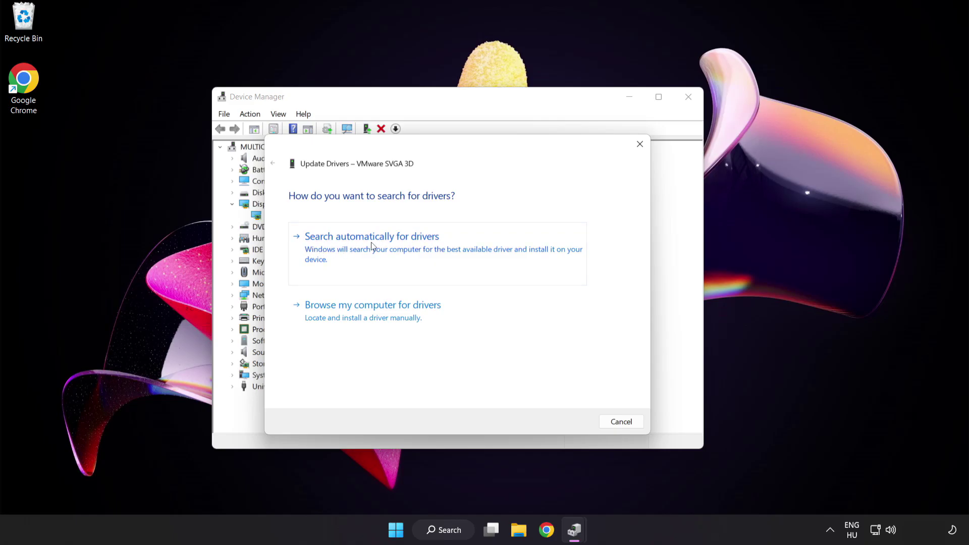
pyautogui.click(422, 249)
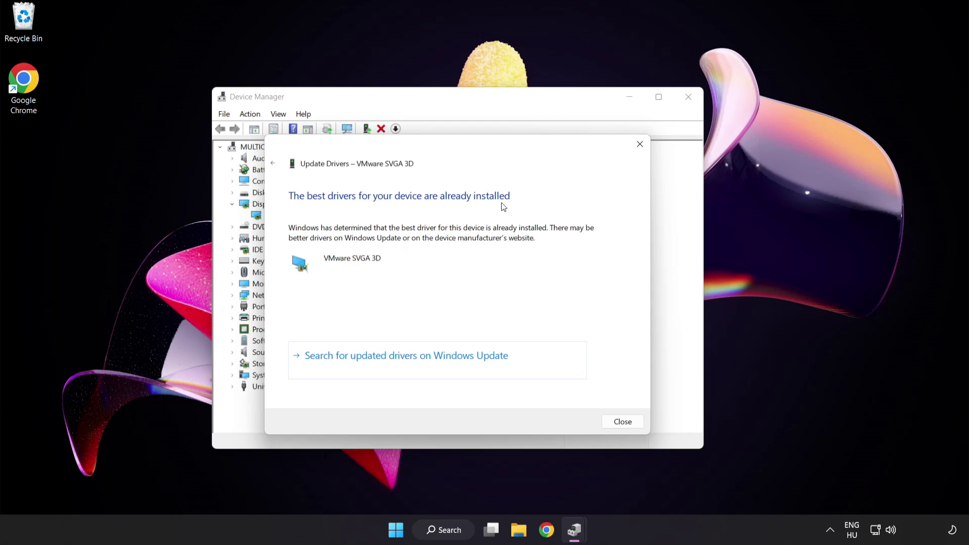
pyautogui.click(621, 426)
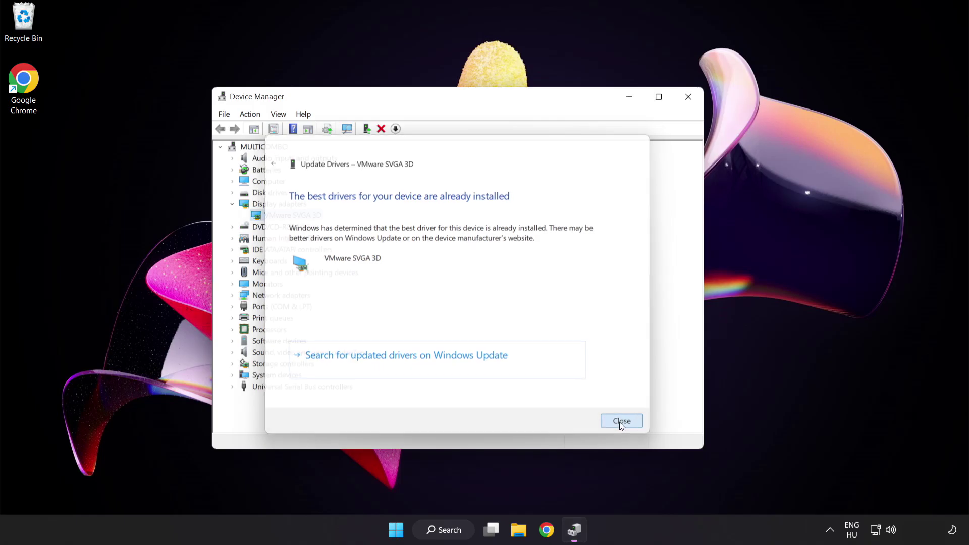
pyautogui.click(689, 99)
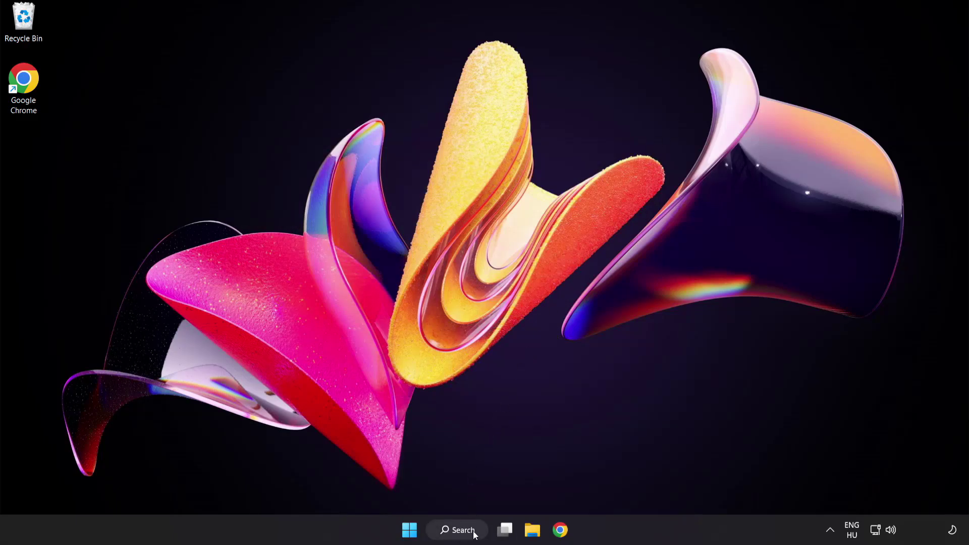
# Find the Windows Update settings by searching for "update", check for updates, and close Settings
pyautogui.click(458, 529)
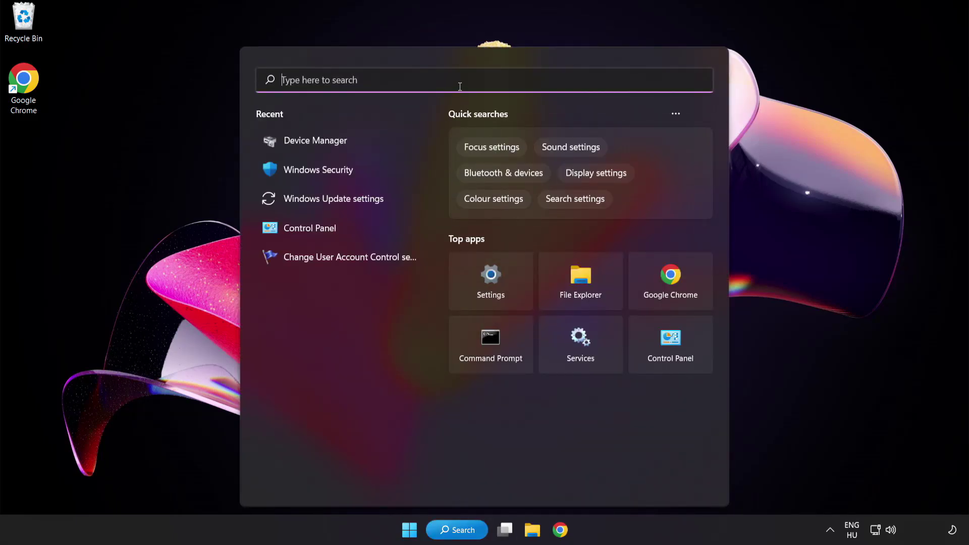
pyautogui.write('update')
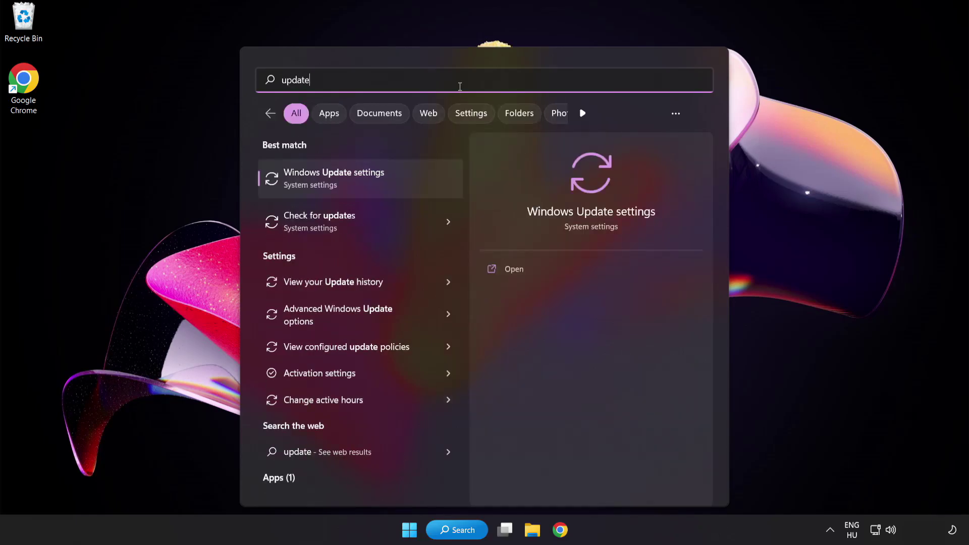
pyautogui.click(371, 183)
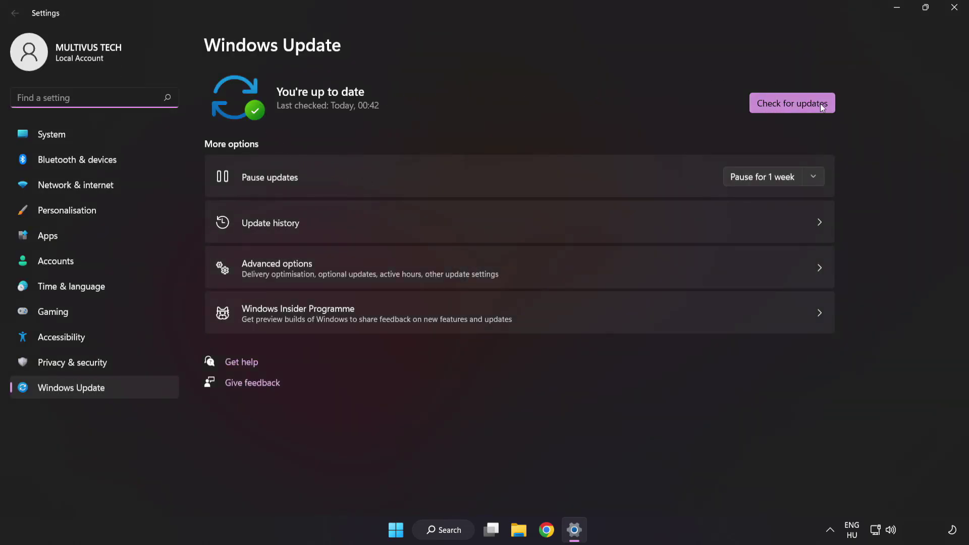
pyautogui.click(789, 108)
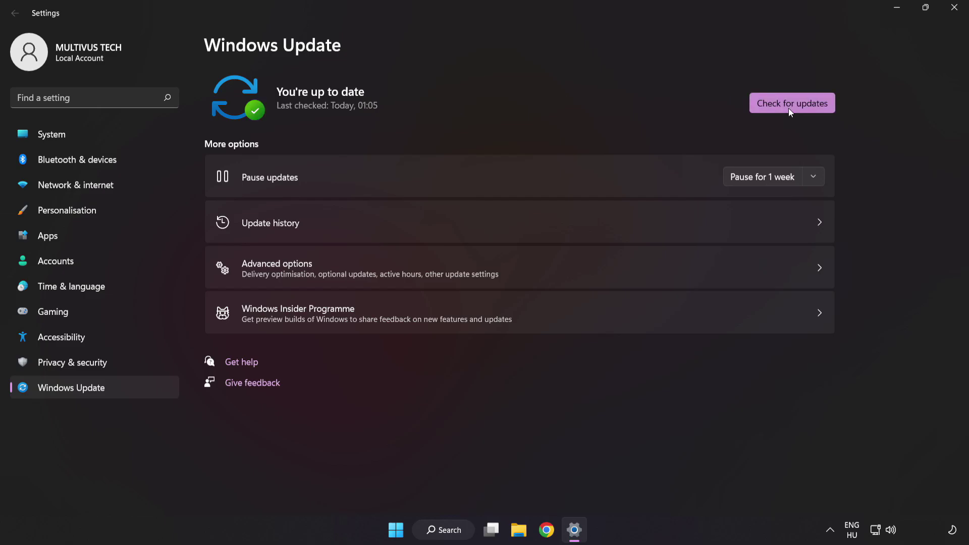
pyautogui.click(953, 13)
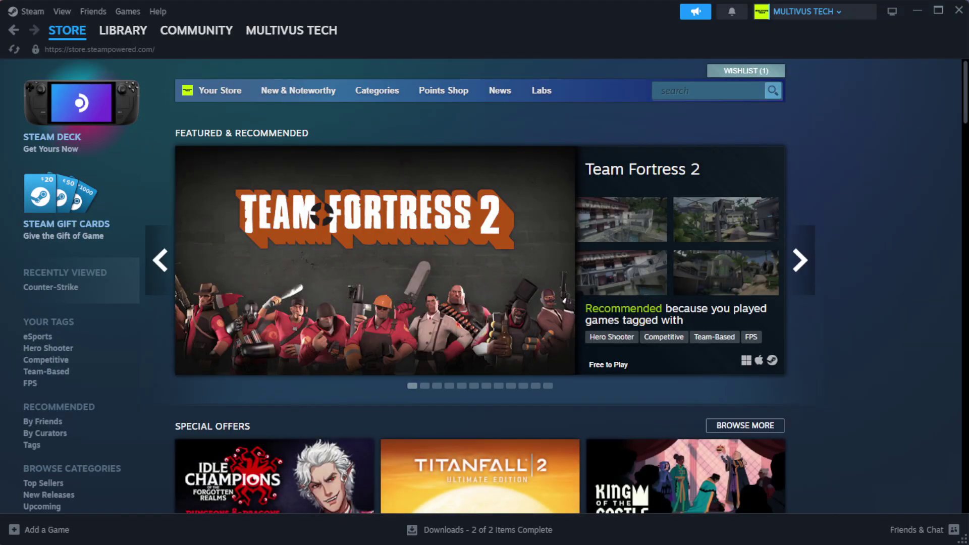
# Verify the integrity of the installed files of the favorite game YOUR NOT WORKING GAME in the Steam library
pyautogui.moveTo(139, 37)
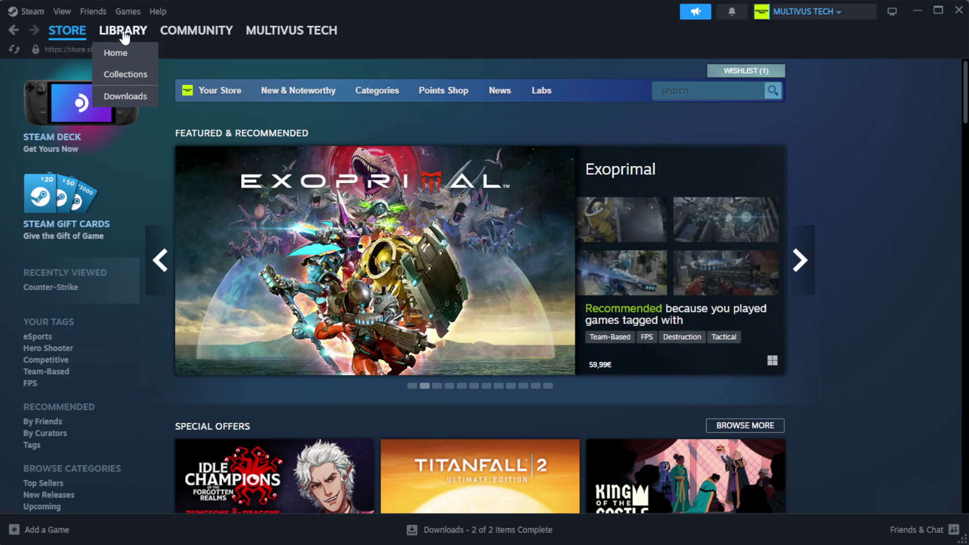
pyautogui.click(139, 52)
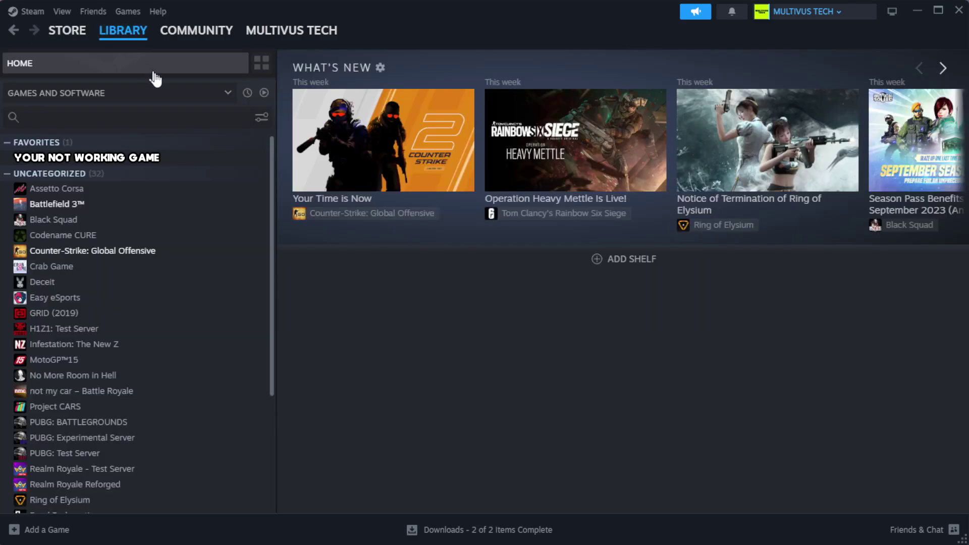
pyautogui.rightClick(238, 161)
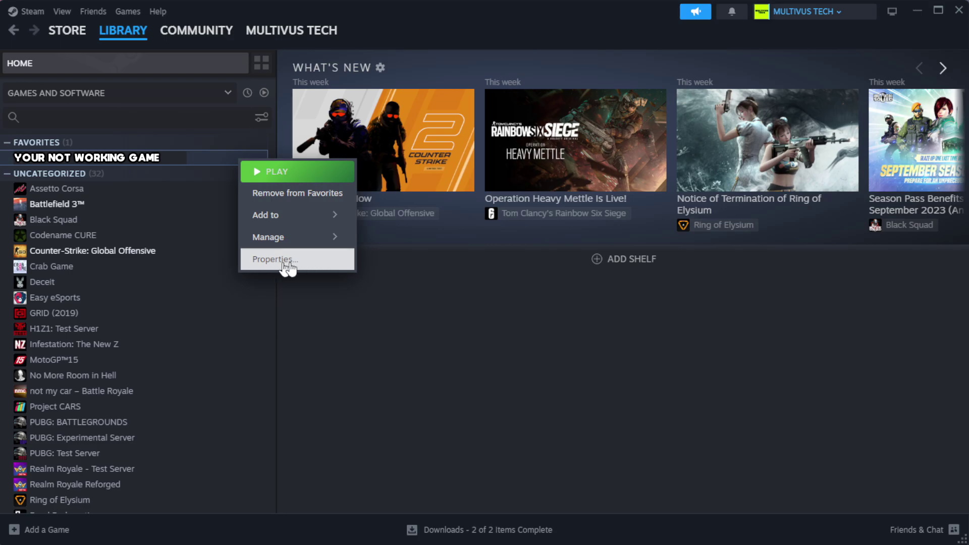
pyautogui.click(307, 266)
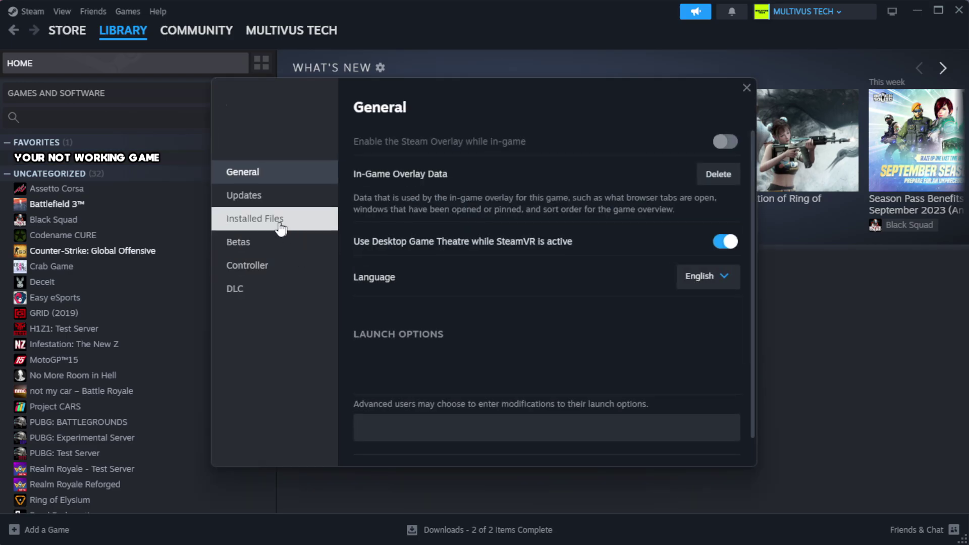
pyautogui.click(319, 230)
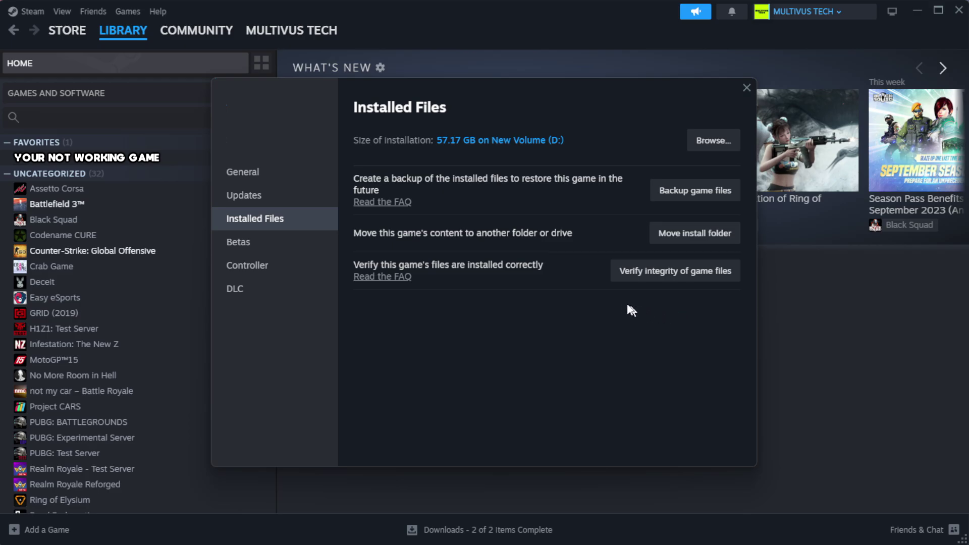
pyautogui.click(680, 277)
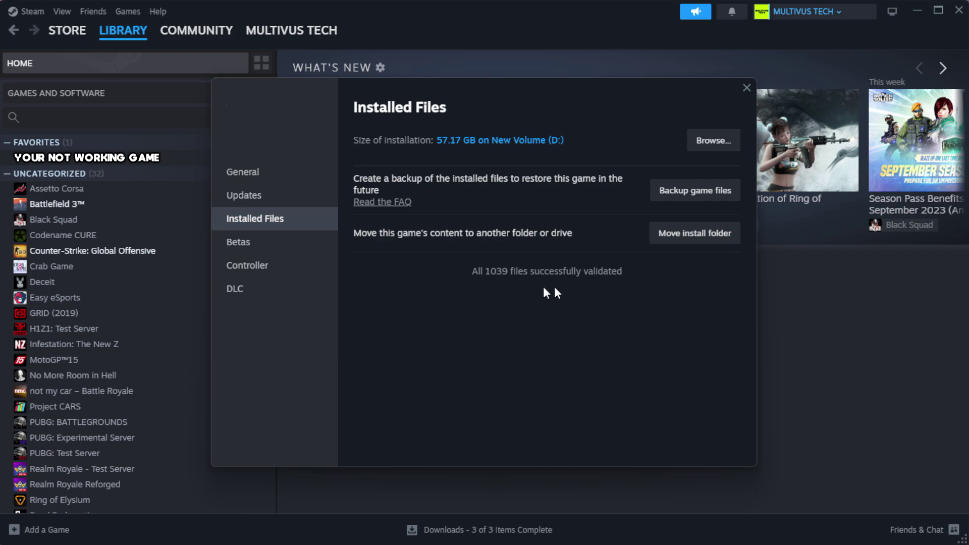
# Browse to the game's installation folder and open the properties of the YOUR NOT WORKING GAME shortcut
pyautogui.click(712, 147)
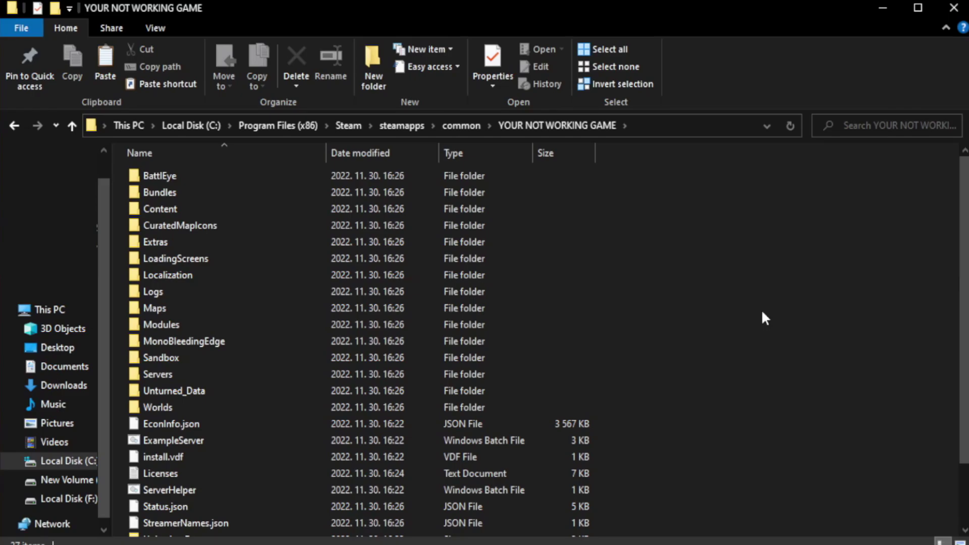
pyautogui.scroll(-2, 965, 353)
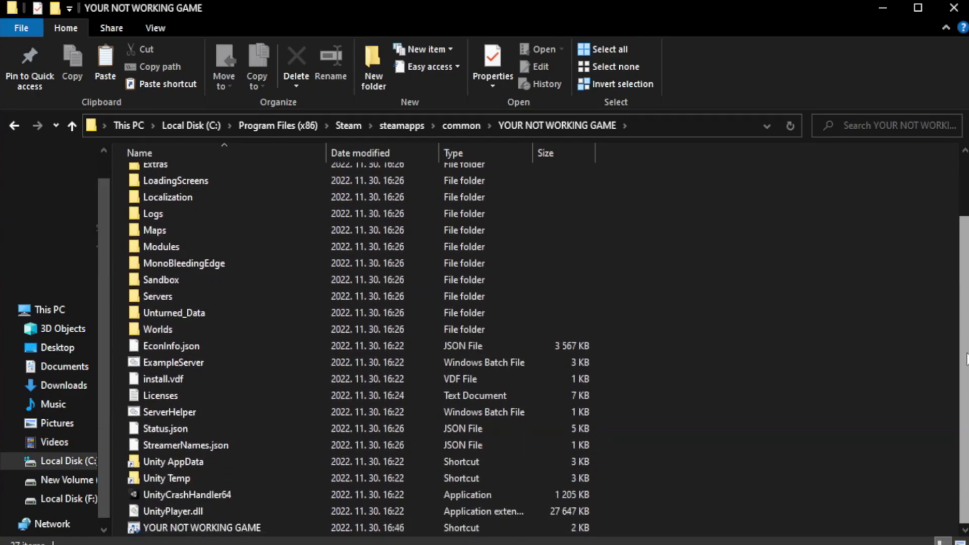
pyautogui.click(377, 530)
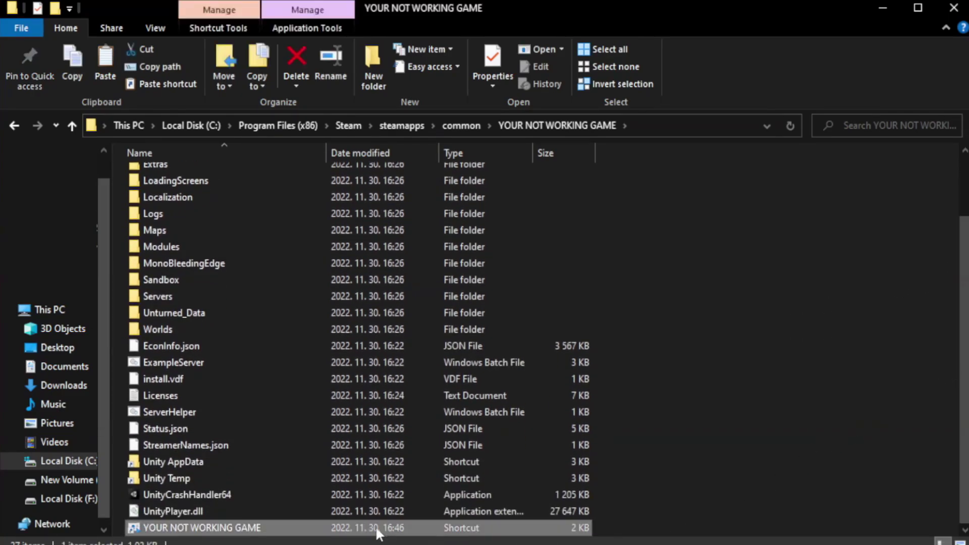
pyautogui.rightClick(323, 527)
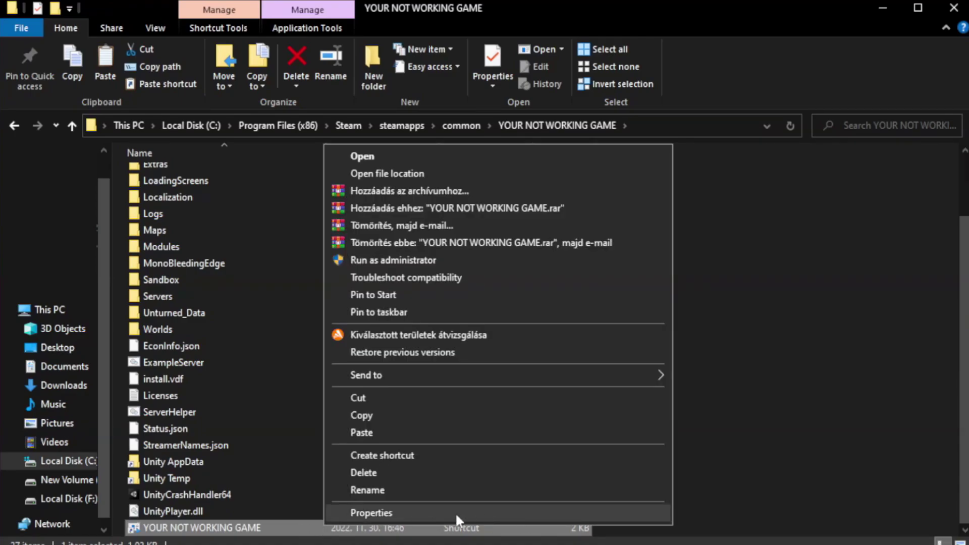
pyautogui.click(495, 513)
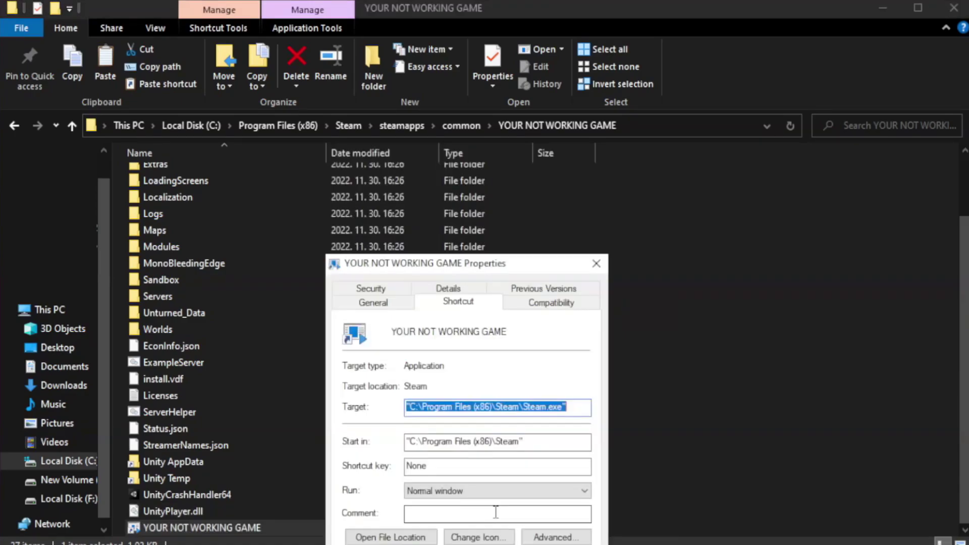
pyautogui.moveTo(486, 265); pyautogui.dragTo(487, 99)
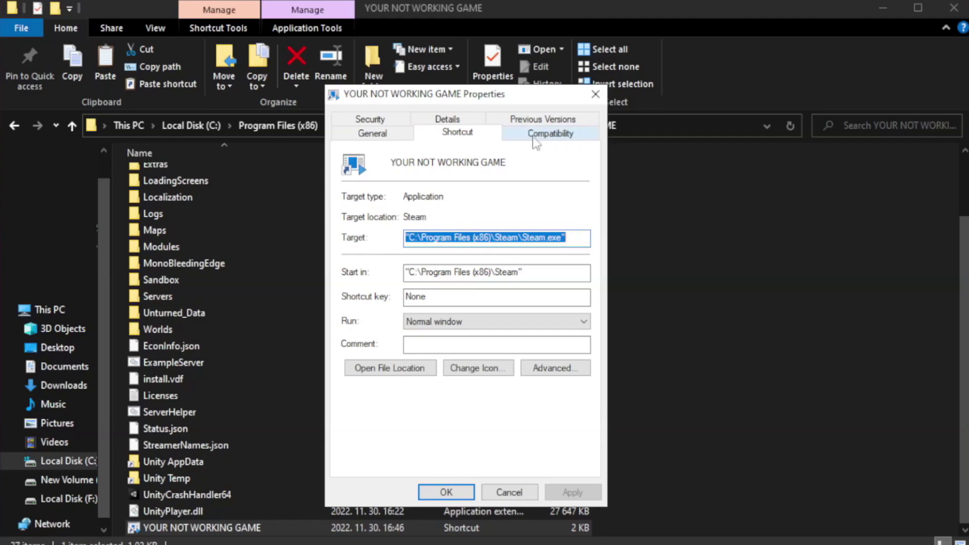
# Set the game shortcut to Windows 8 compatibility mode, disable fullscreen optimizations, enable running as administrator, and apply the settings
pyautogui.click(546, 135)
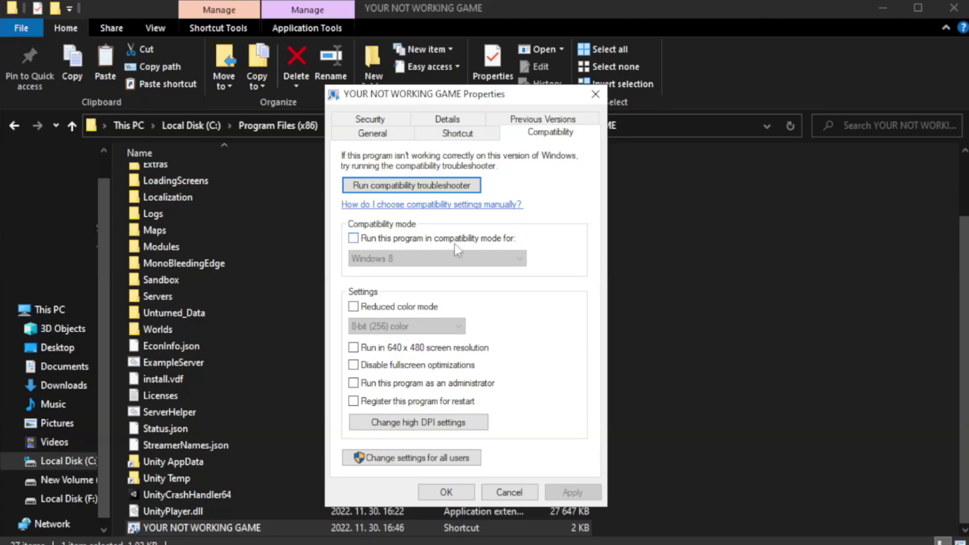
pyautogui.click(383, 238)
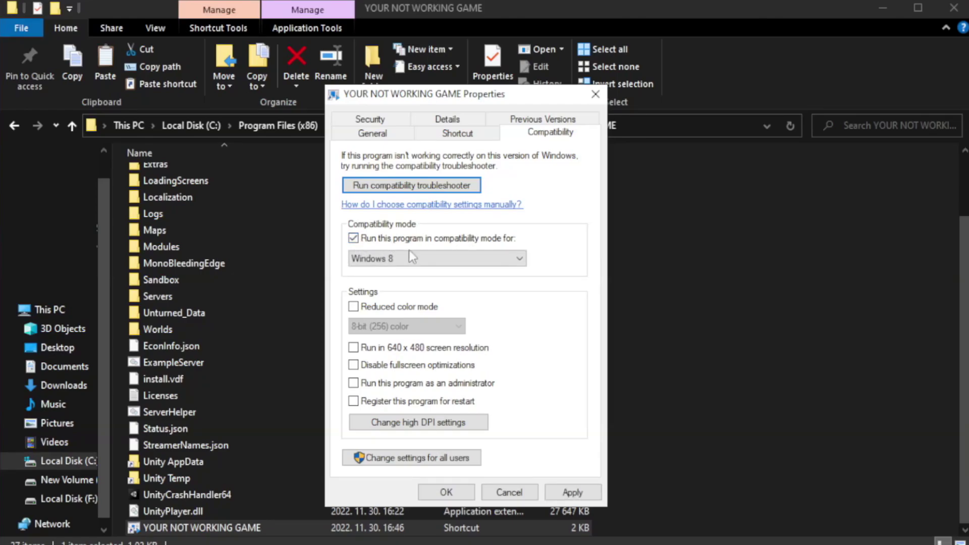
pyautogui.click(429, 258)
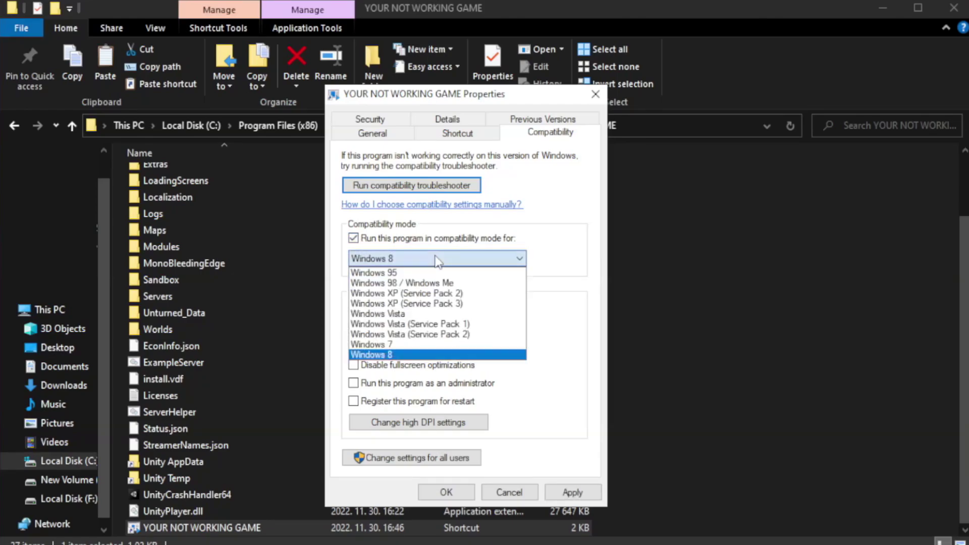
pyautogui.click(411, 356)
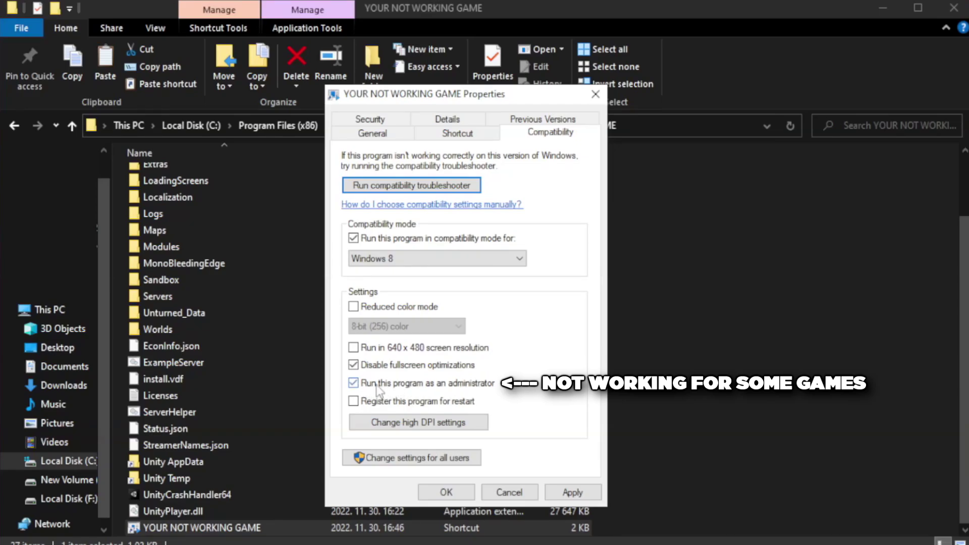
pyautogui.click(572, 492)
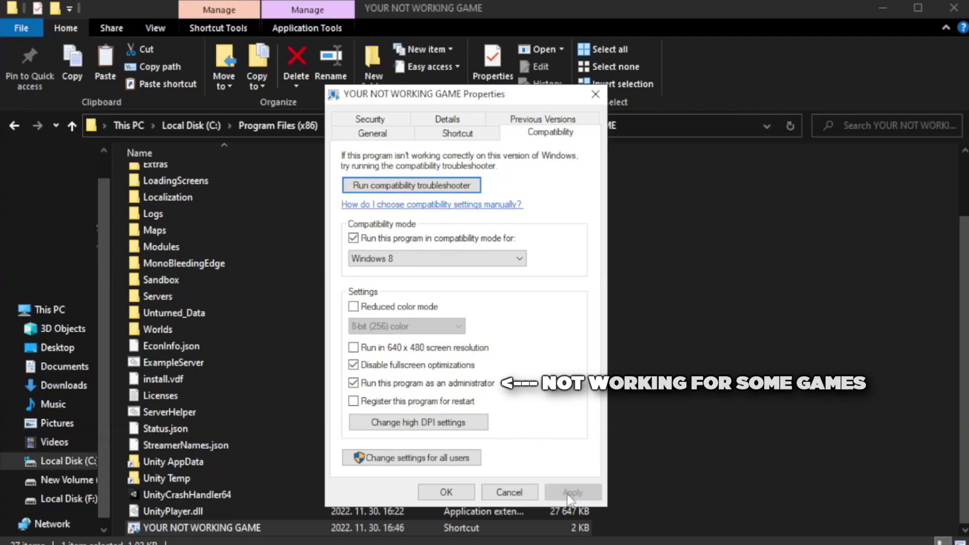
pyautogui.click(445, 494)
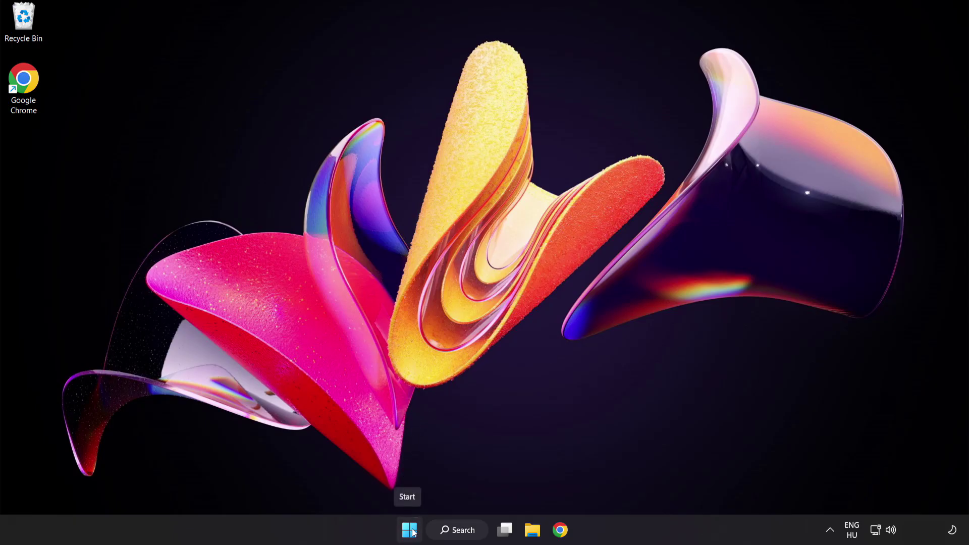
# Open Task Manager and show the list of startup apps
pyautogui.rightClick(413, 533)
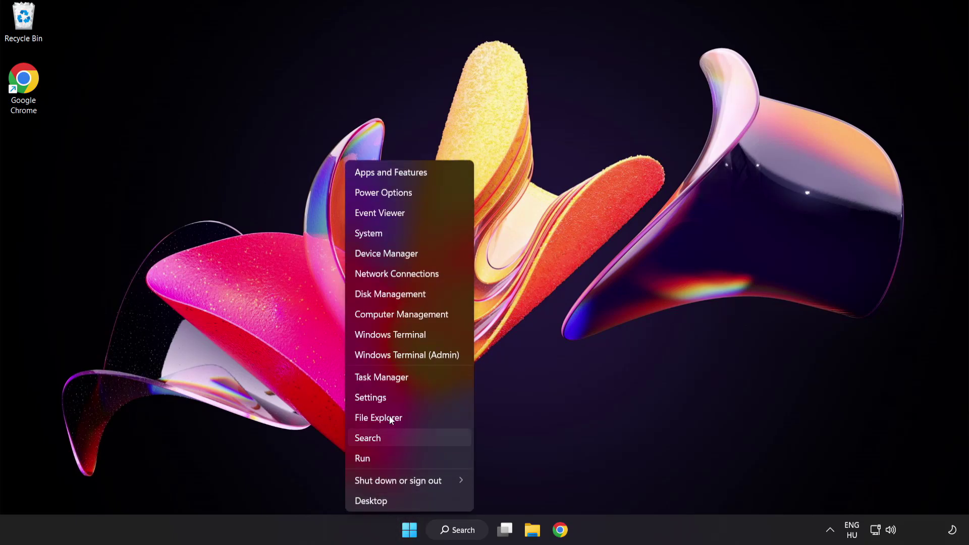
pyautogui.click(419, 379)
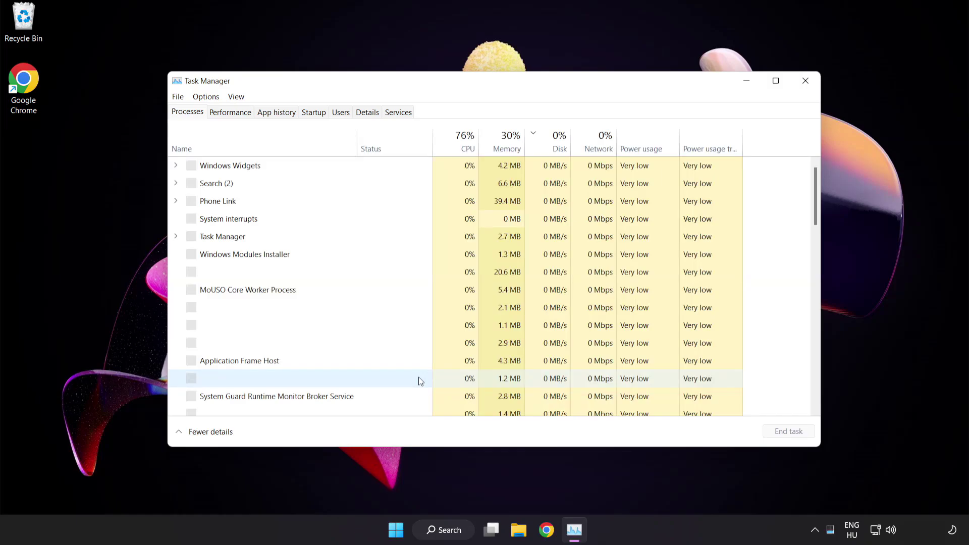
pyautogui.click(315, 113)
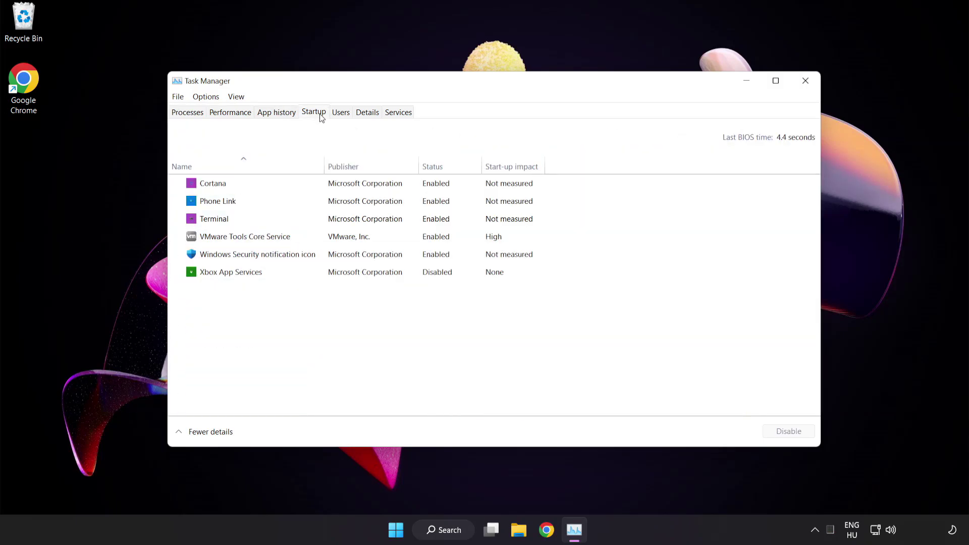
# Disable the startup apps Cortana, Phone Link, Terminal and Windows Security notification icon
pyautogui.click(321, 190)
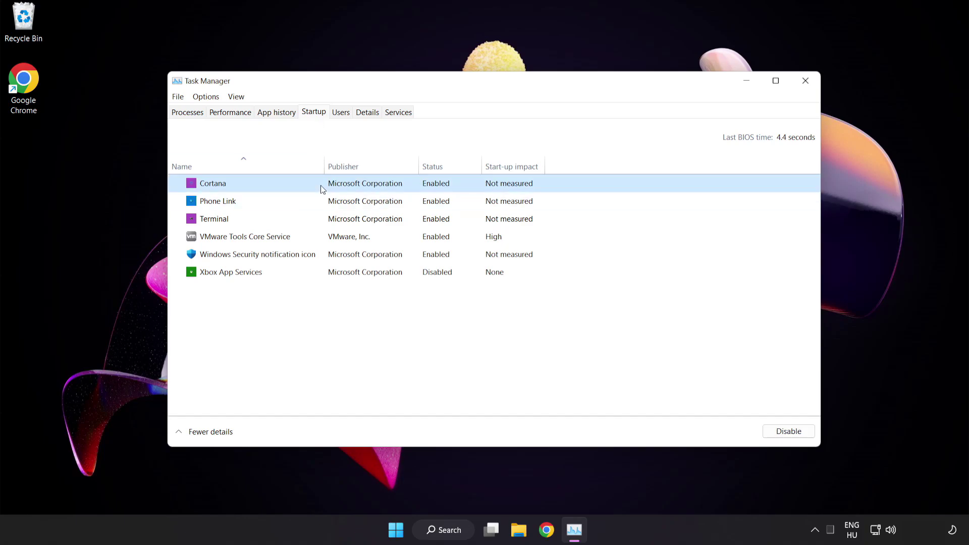
pyautogui.click(794, 438)
pyautogui.click(300, 200)
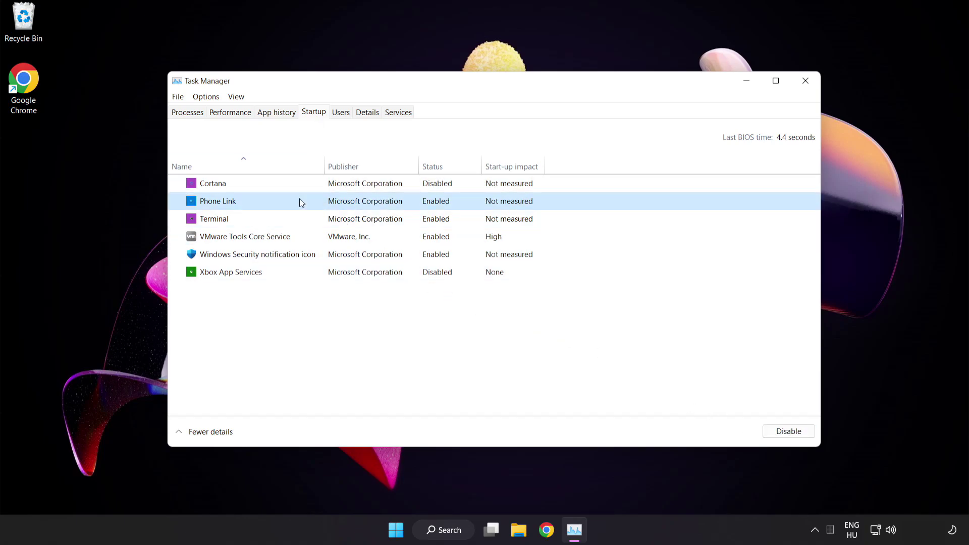
pyautogui.click(786, 438)
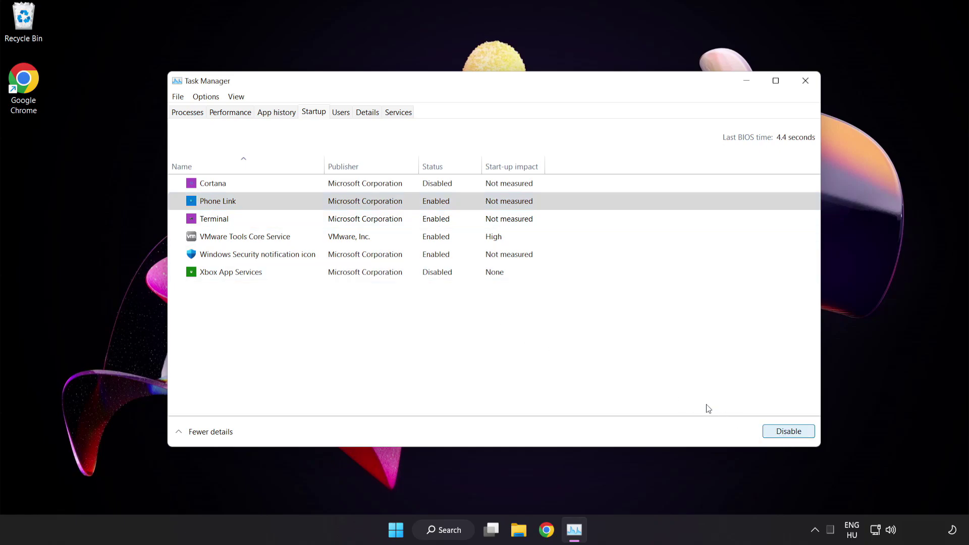
pyautogui.click(314, 221)
pyautogui.click(772, 430)
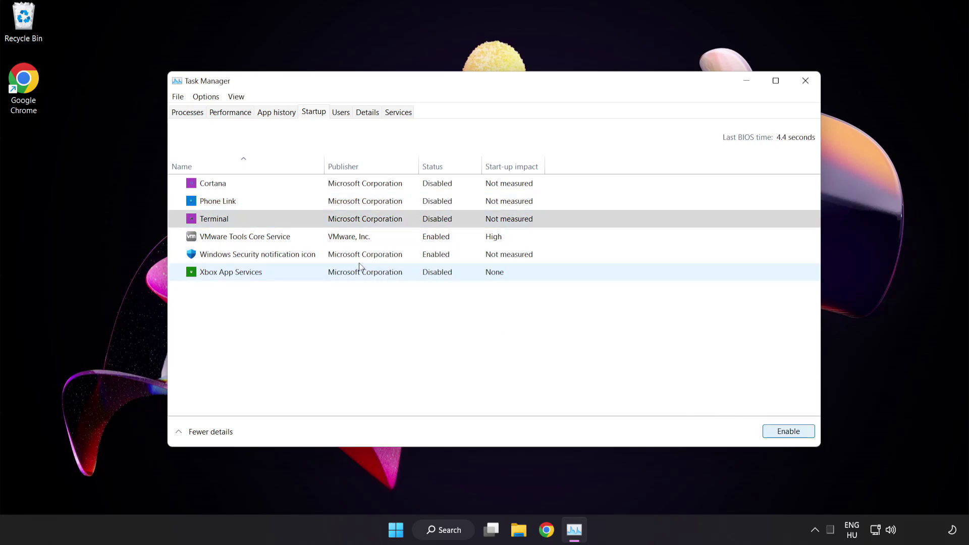
pyautogui.click(338, 256)
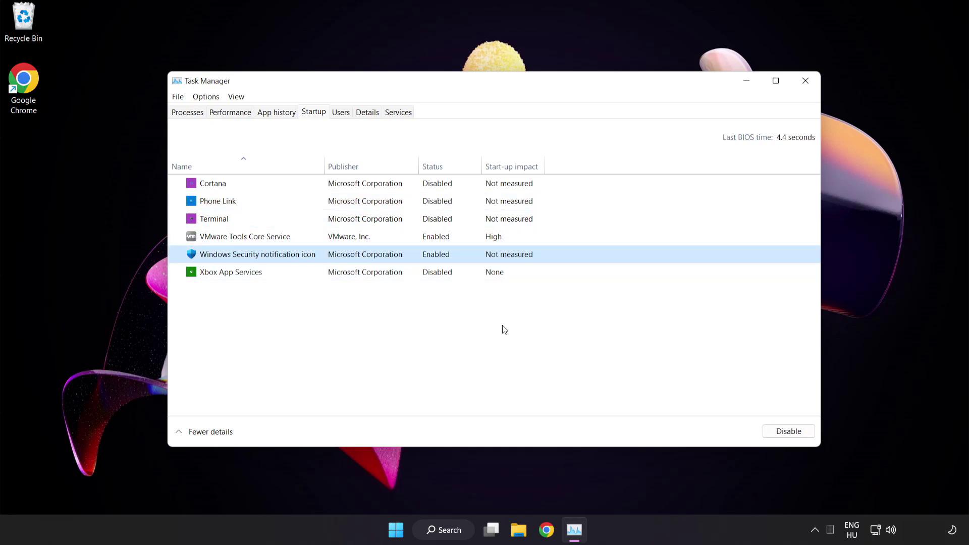
pyautogui.click(781, 436)
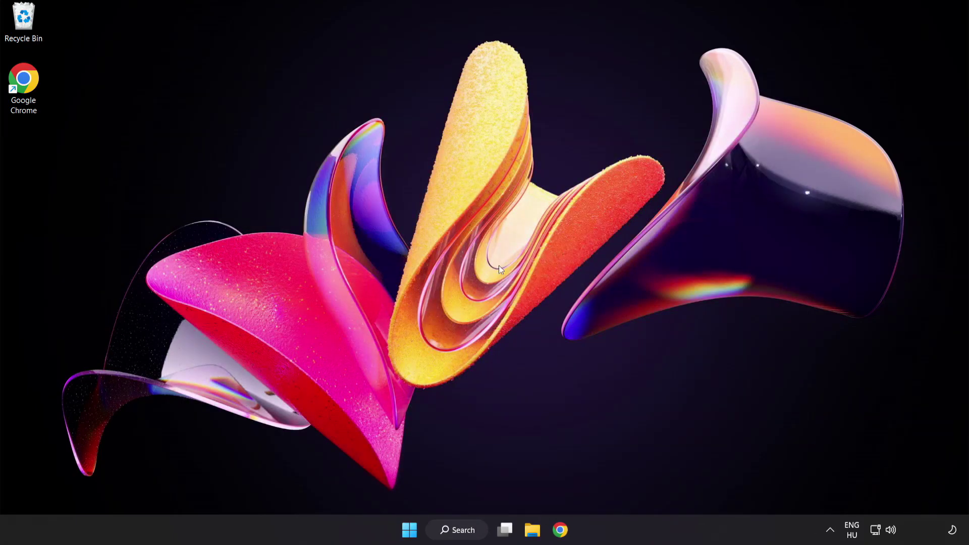
# Search Windows for "security" and open the Windows Security app
pyautogui.click(464, 531)
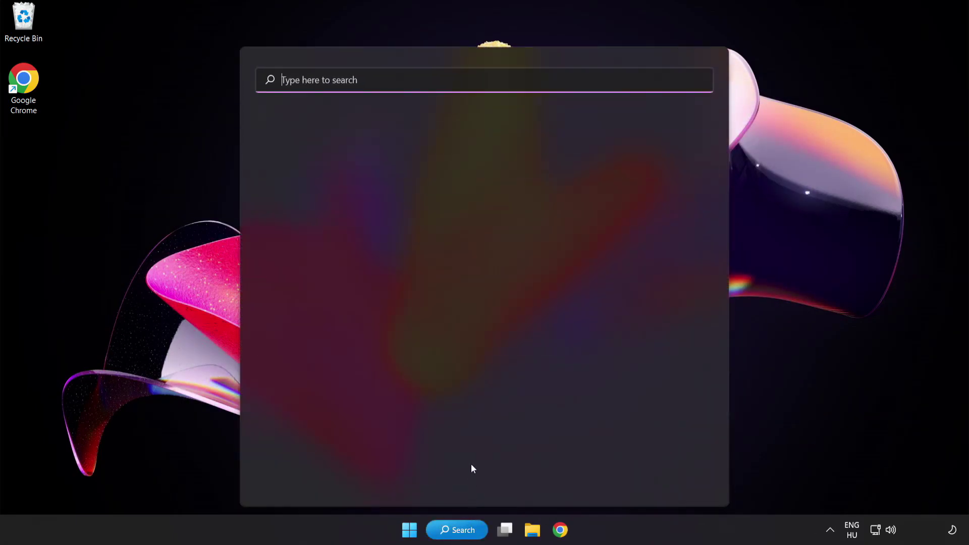
pyautogui.write('sec')
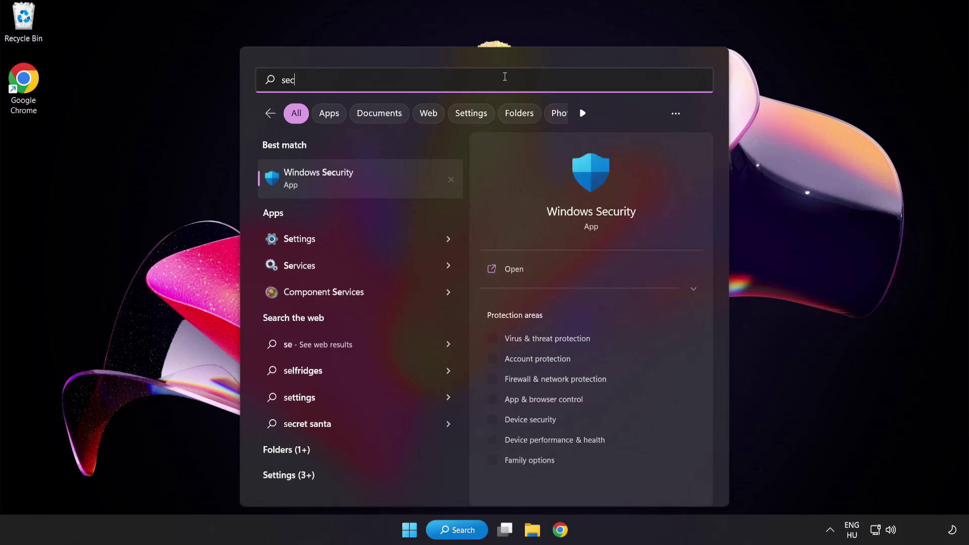
pyautogui.write('urity')
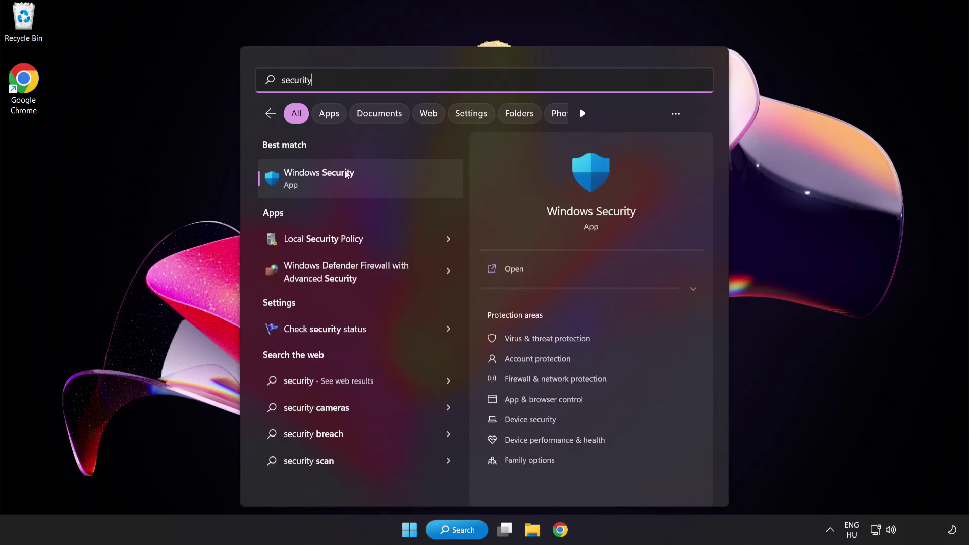
pyautogui.click(366, 177)
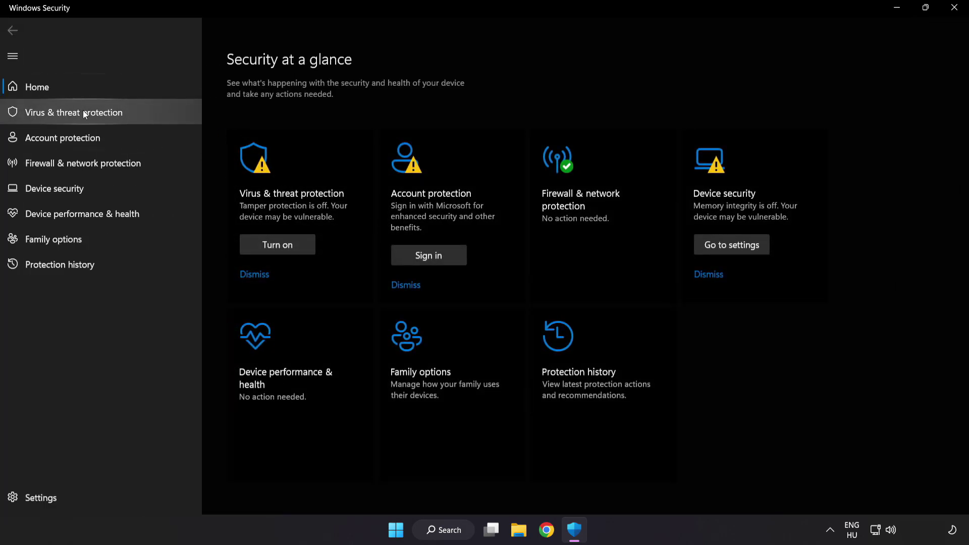
# Open the Microsoft Defender Antivirus exclusions list from the virus and threat protection settings
pyautogui.click(147, 113)
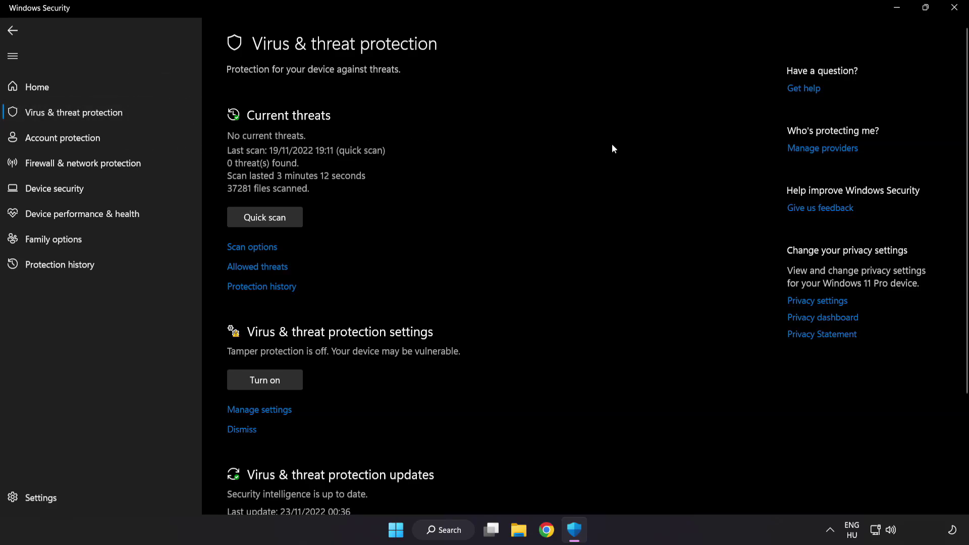
pyautogui.scroll(-3, 614, 148)
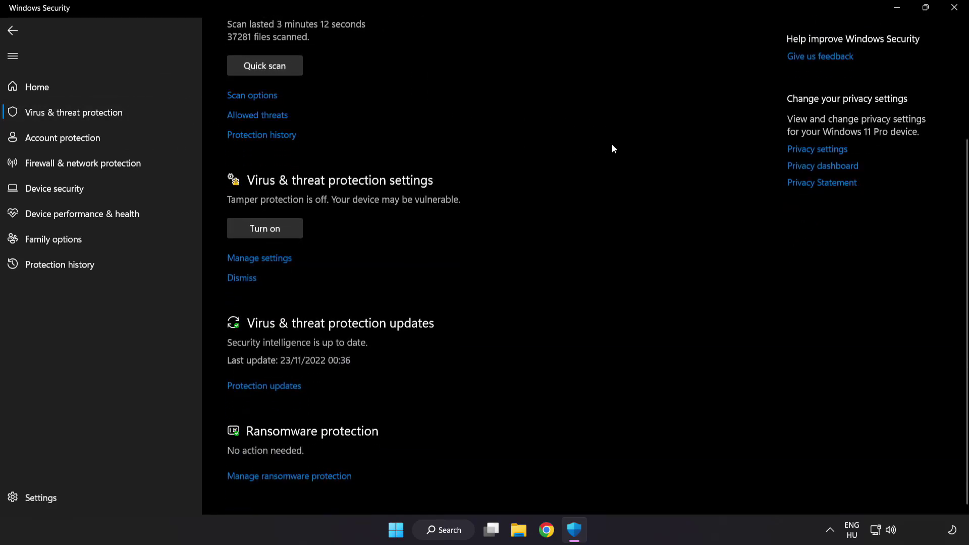
pyautogui.click(266, 259)
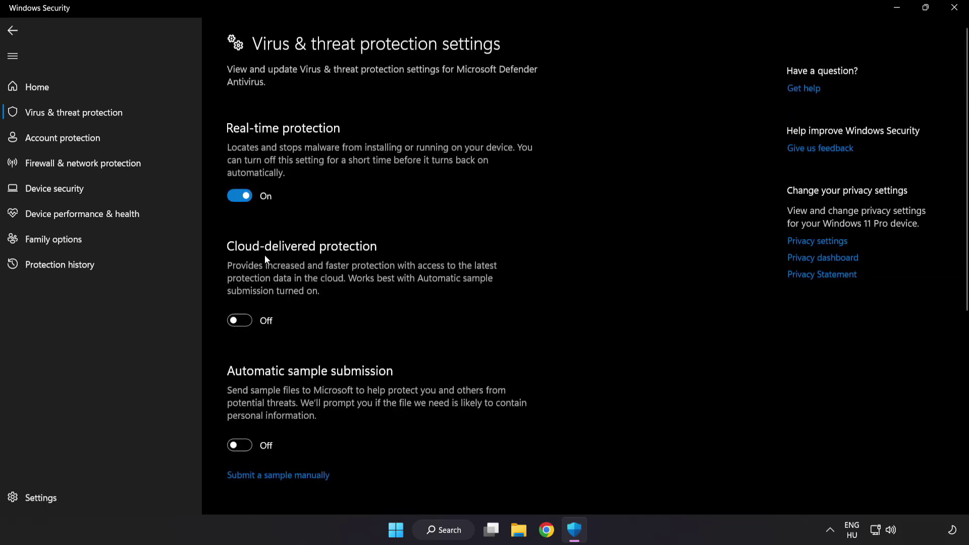
pyautogui.scroll(-7, 564, 263)
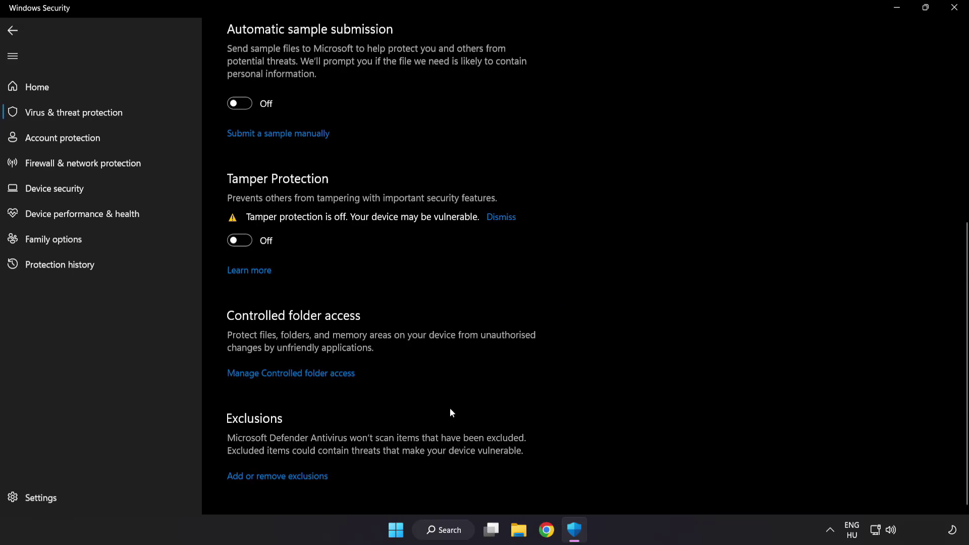
pyautogui.click(283, 477)
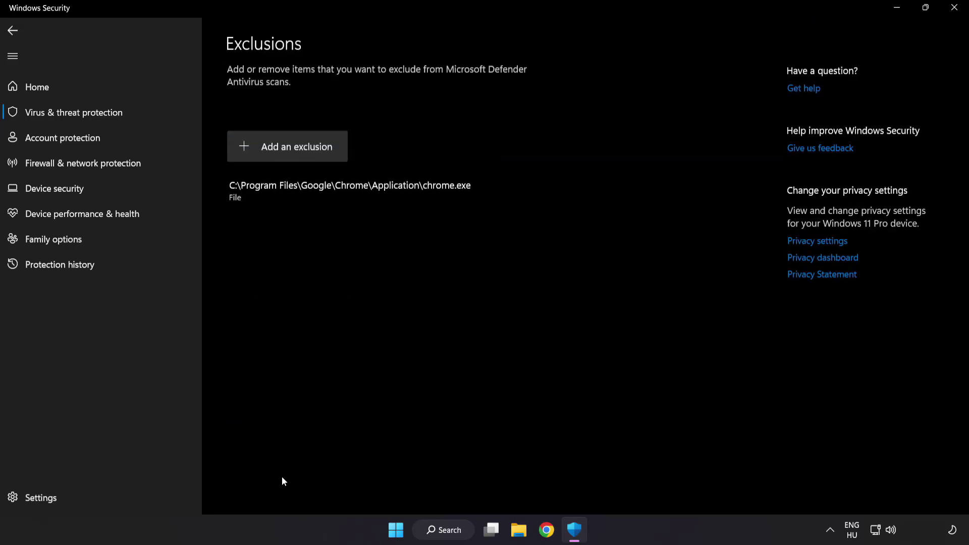
# Add a file exclusion for the NOT WORKING APP shortcut in Program Files (x86)\NOT WORKING APP on drive C, and close Windows Security
pyautogui.click(289, 155)
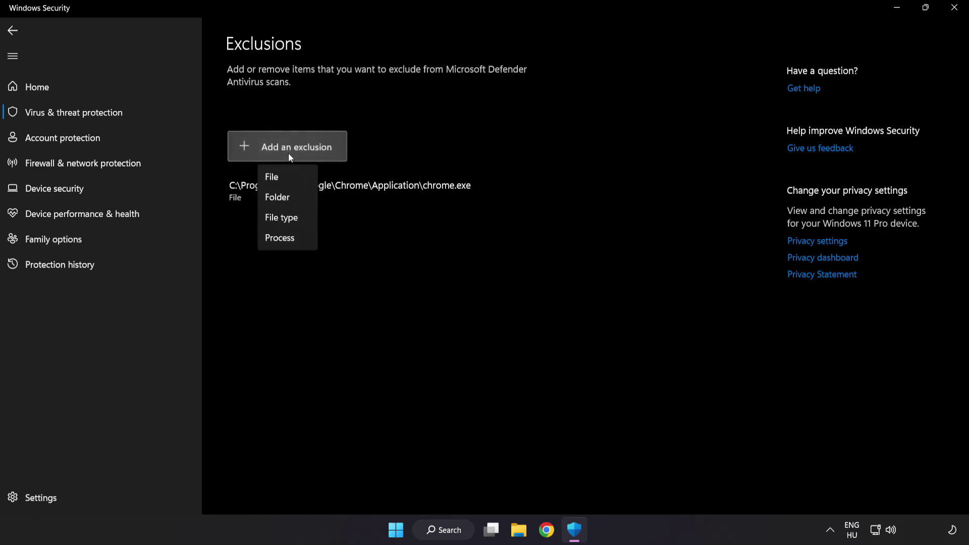
pyautogui.click(281, 177)
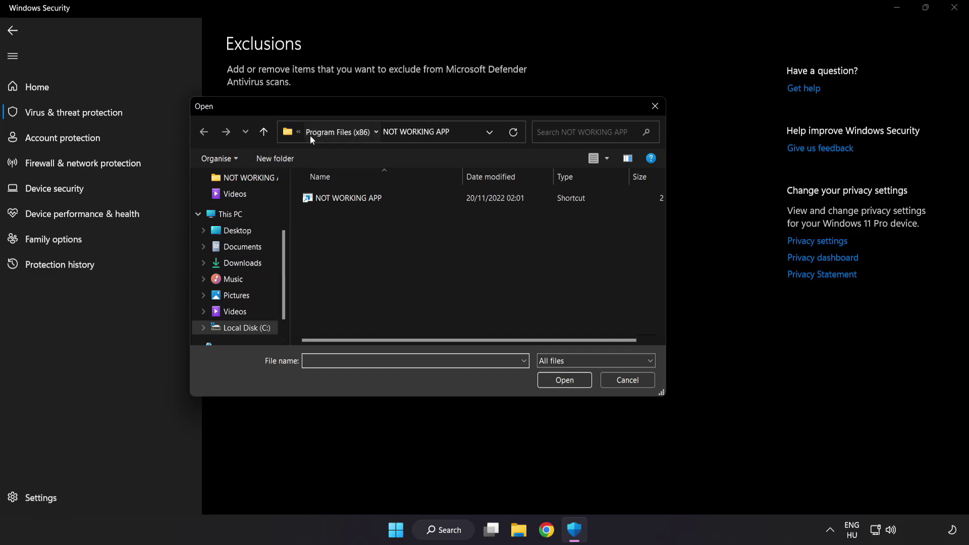
pyautogui.click(310, 135)
pyautogui.click(317, 131)
pyautogui.click(319, 132)
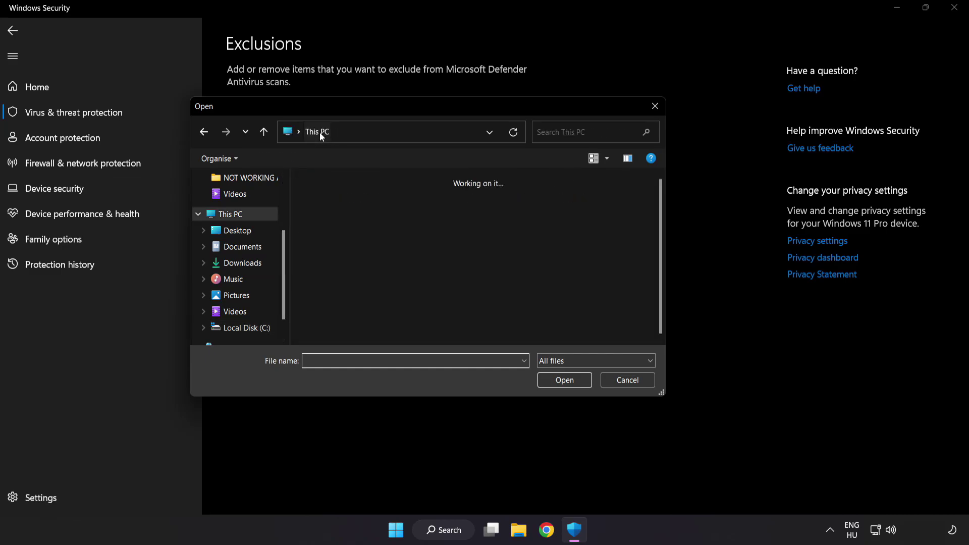
pyautogui.doubleClick(361, 330)
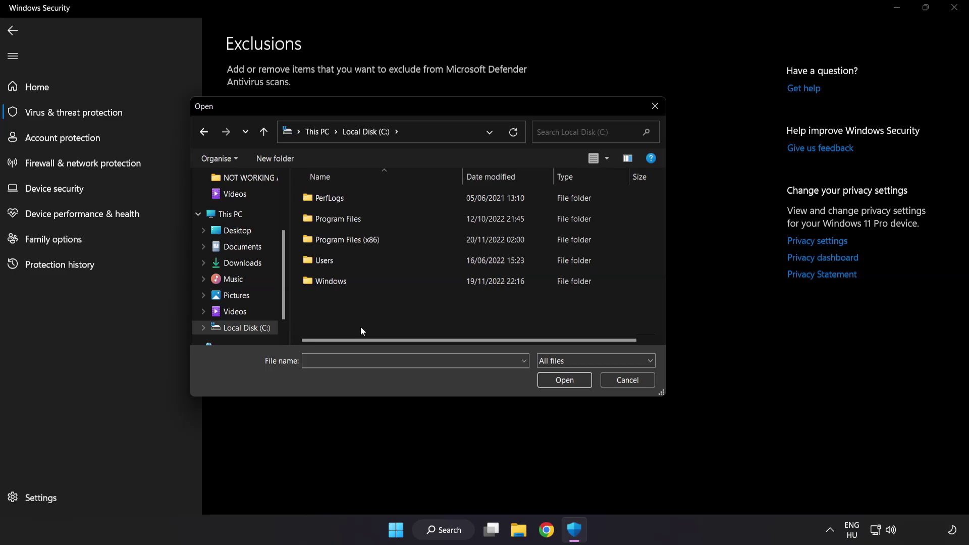
pyautogui.doubleClick(371, 234)
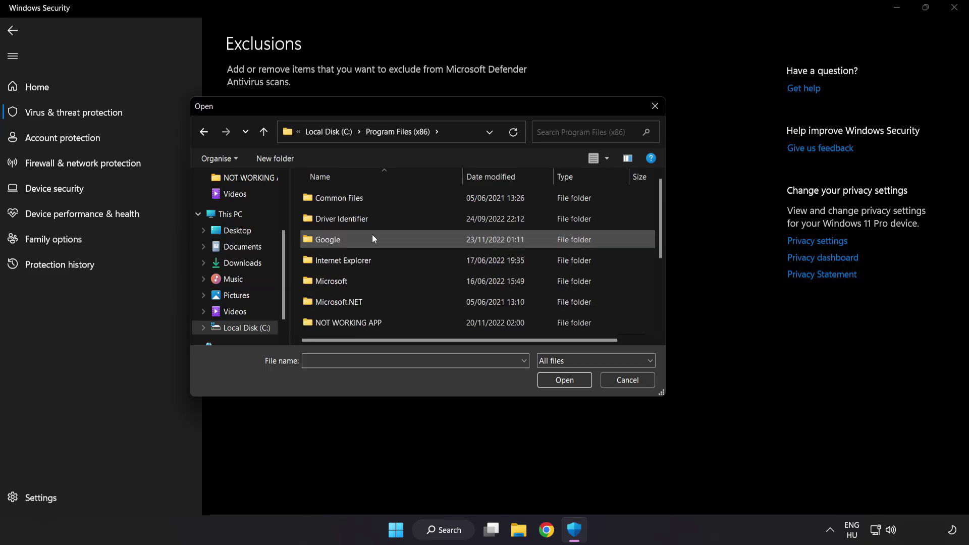
pyautogui.scroll(-1, 358, 333)
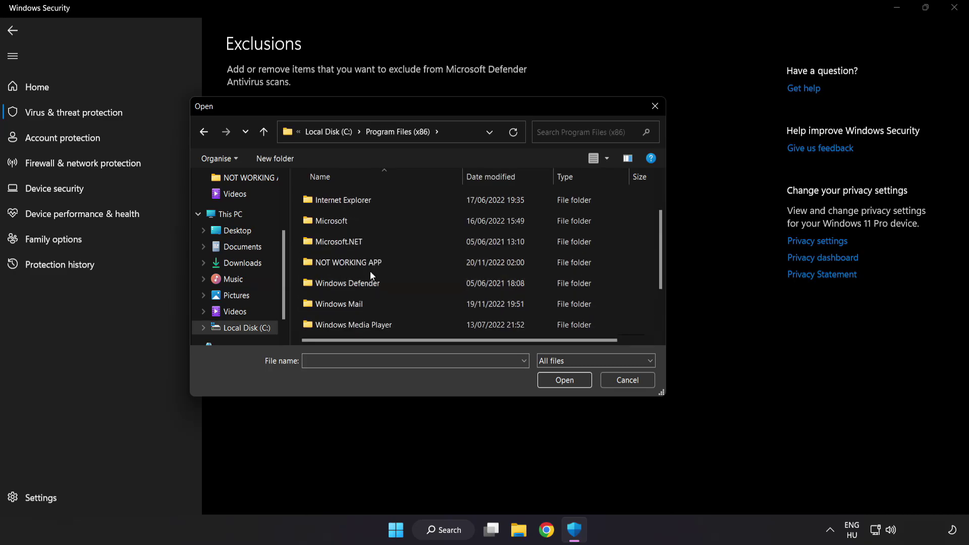
pyautogui.doubleClick(385, 263)
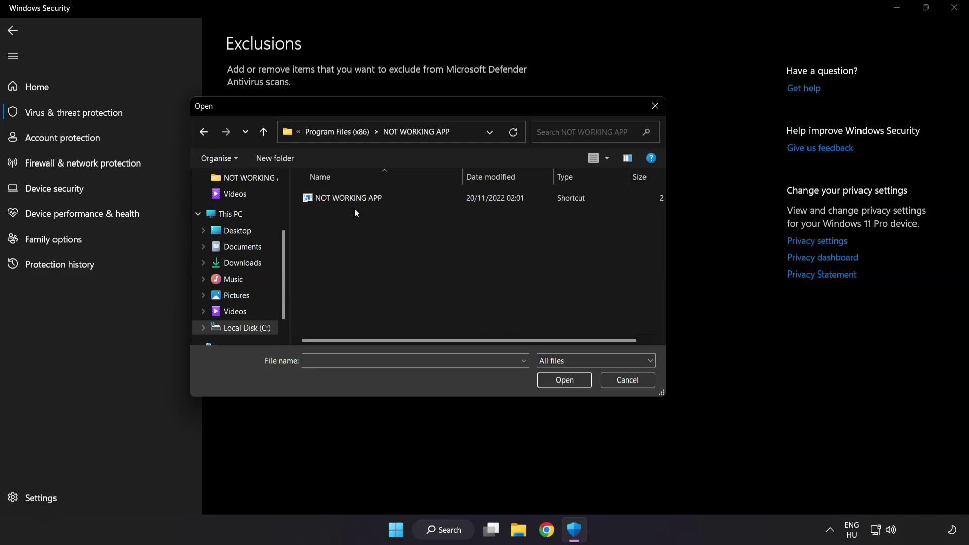
pyautogui.click(325, 201)
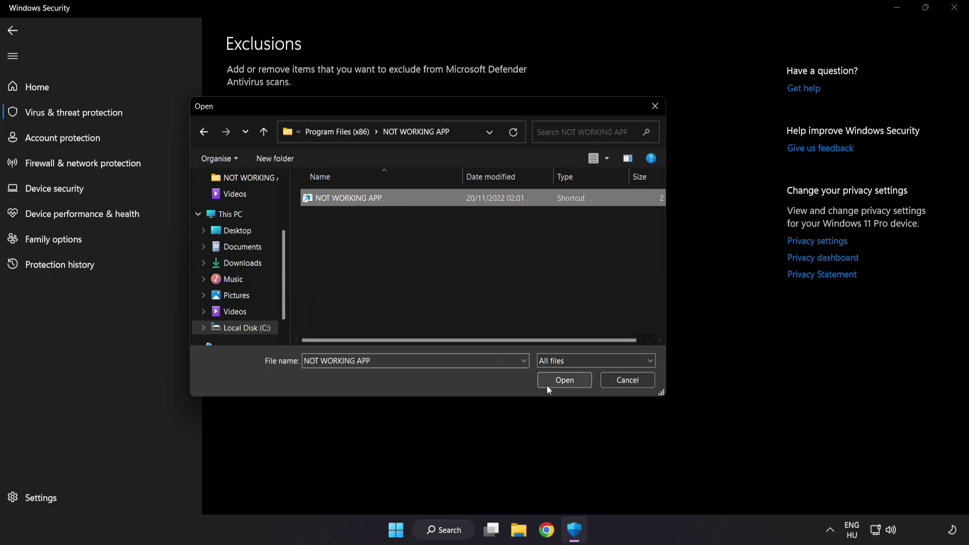
pyautogui.click(566, 383)
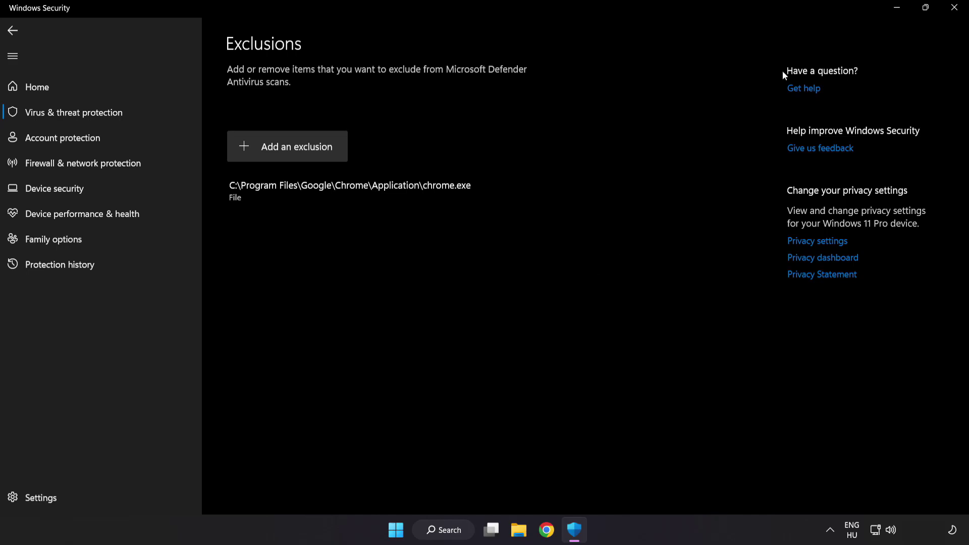
pyautogui.click(953, 16)
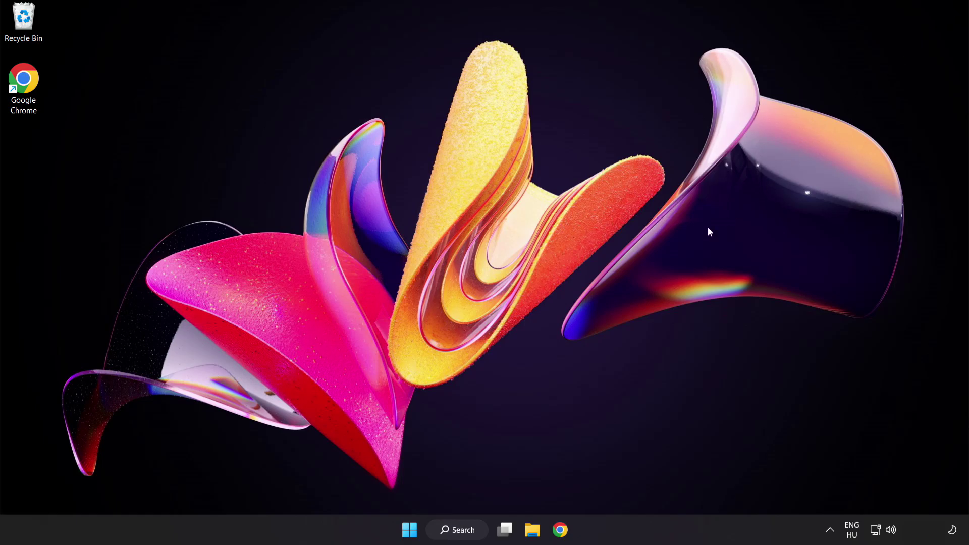
# Restart the PC
pyautogui.click(410, 530)
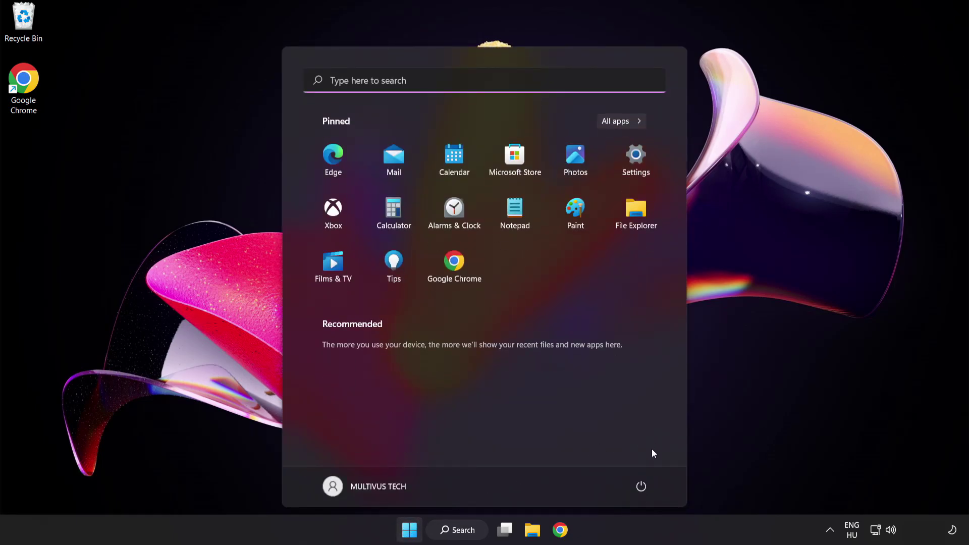
pyautogui.click(641, 487)
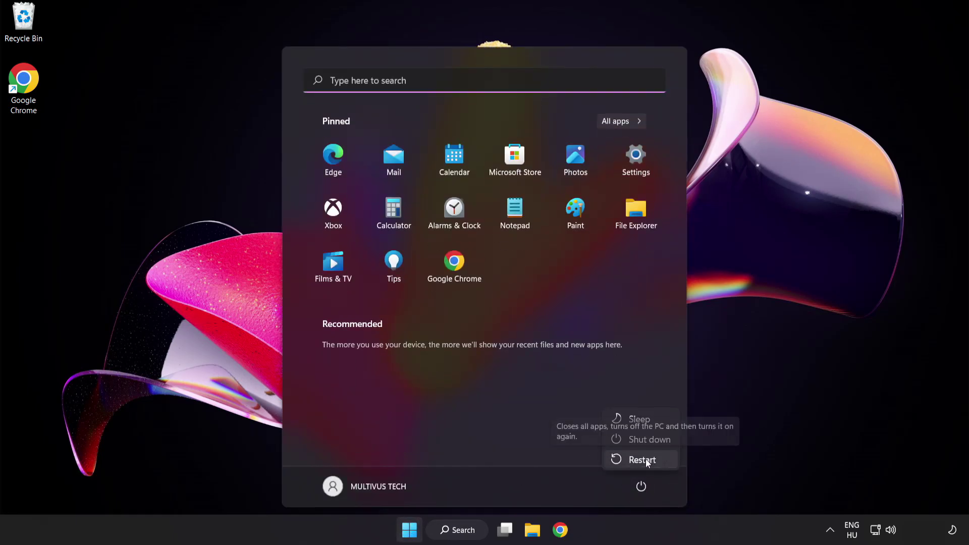